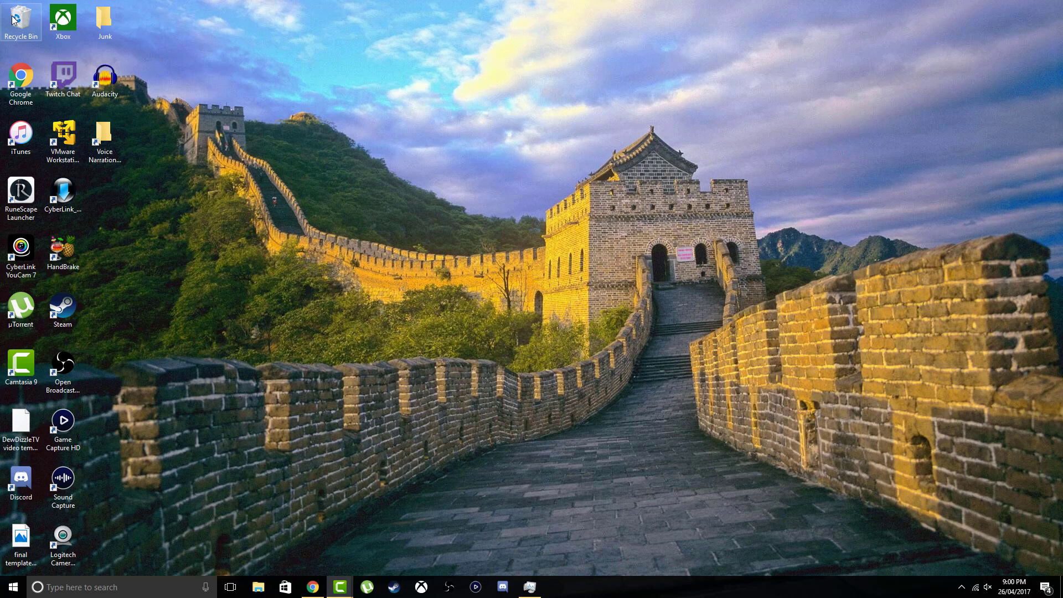
Empty the Recycle Bin, confirming permanent deletion of the Twitch Chat item
{"action": "right_click", "coordinate": [13, 18]}
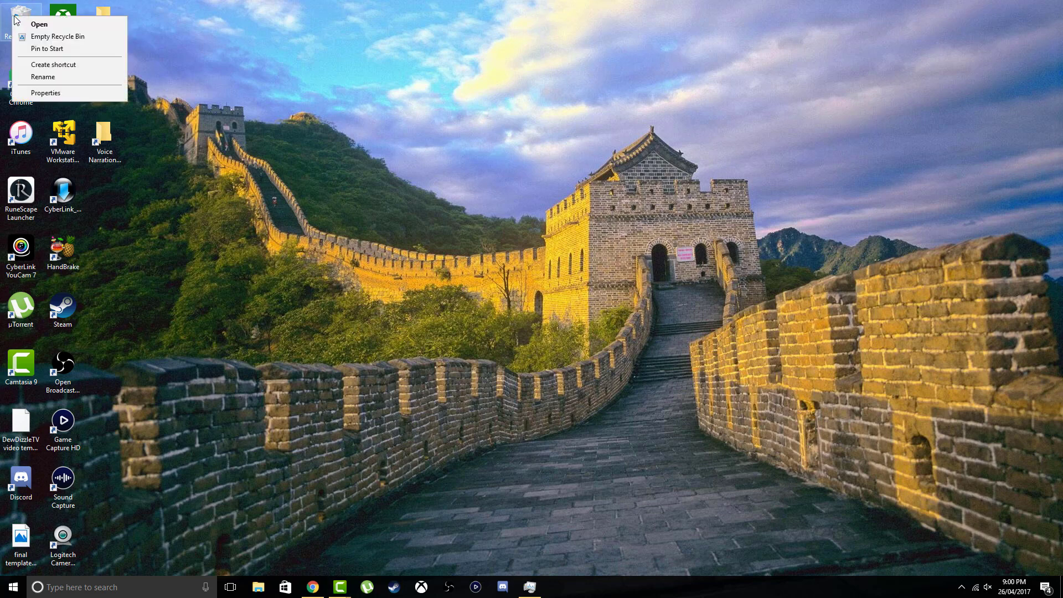
{"action": "left_click", "coordinate": [33, 36]}
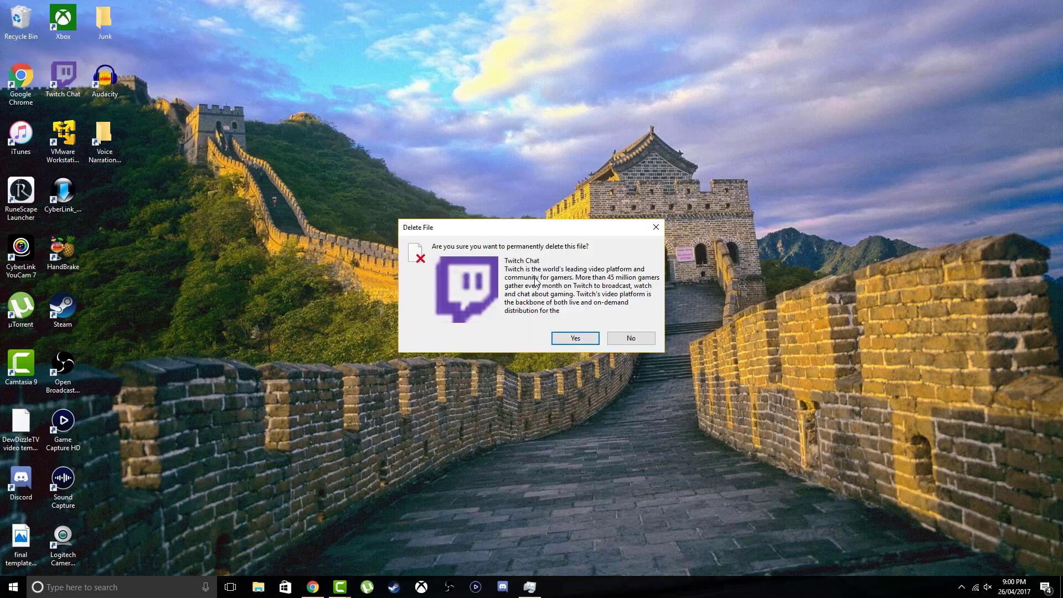
{"action": "left_click", "coordinate": [565, 339]}
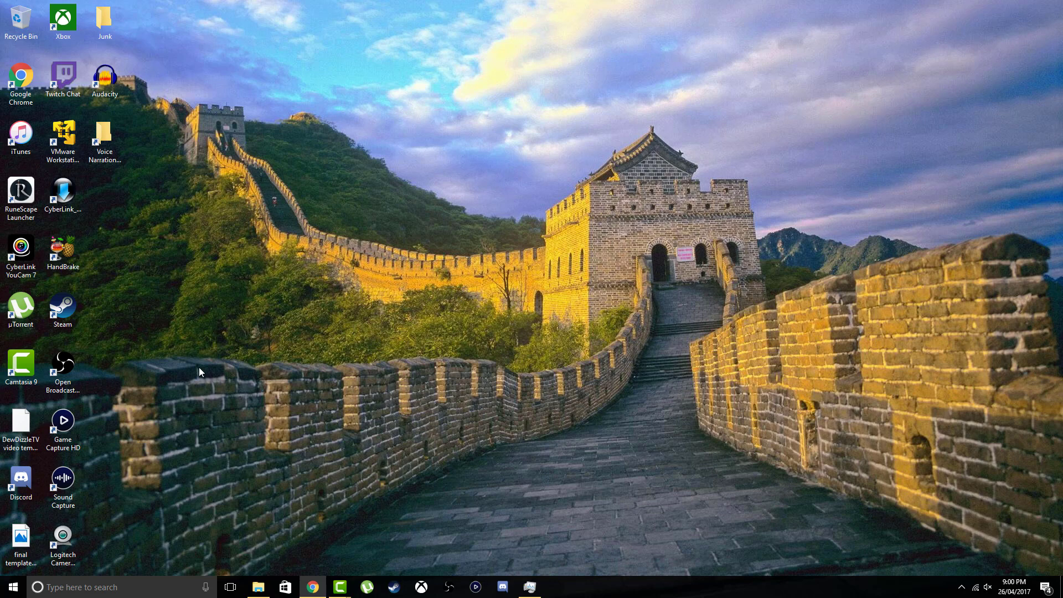
Run Disk Cleanup on drive (C:), then restart it to include system files
{"action": "left_click", "coordinate": [158, 588]}
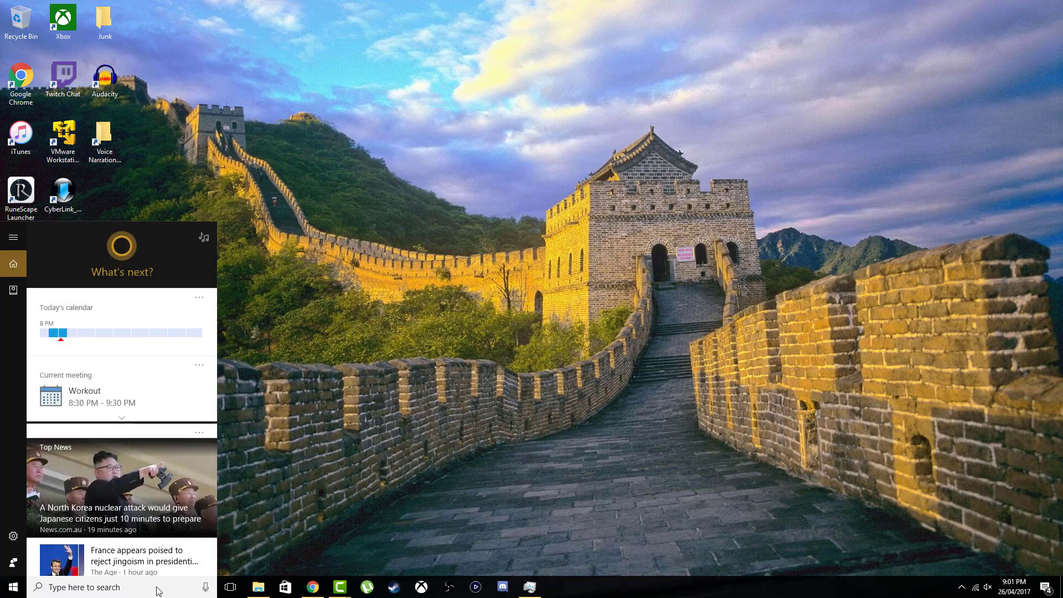
{"action": "type", "text": "disk"}
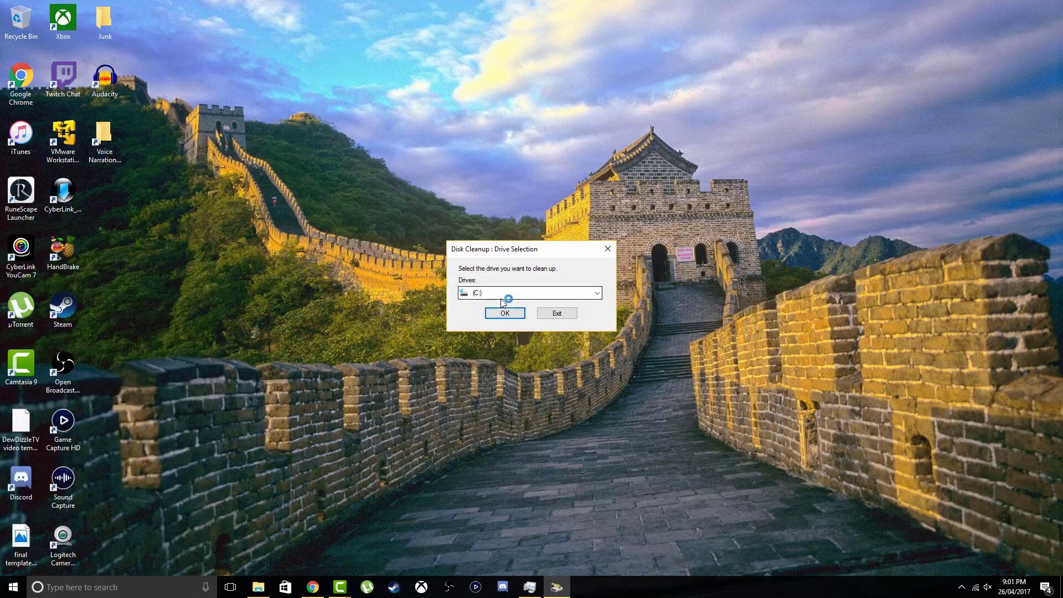
{"action": "left_click", "coordinate": [503, 298]}
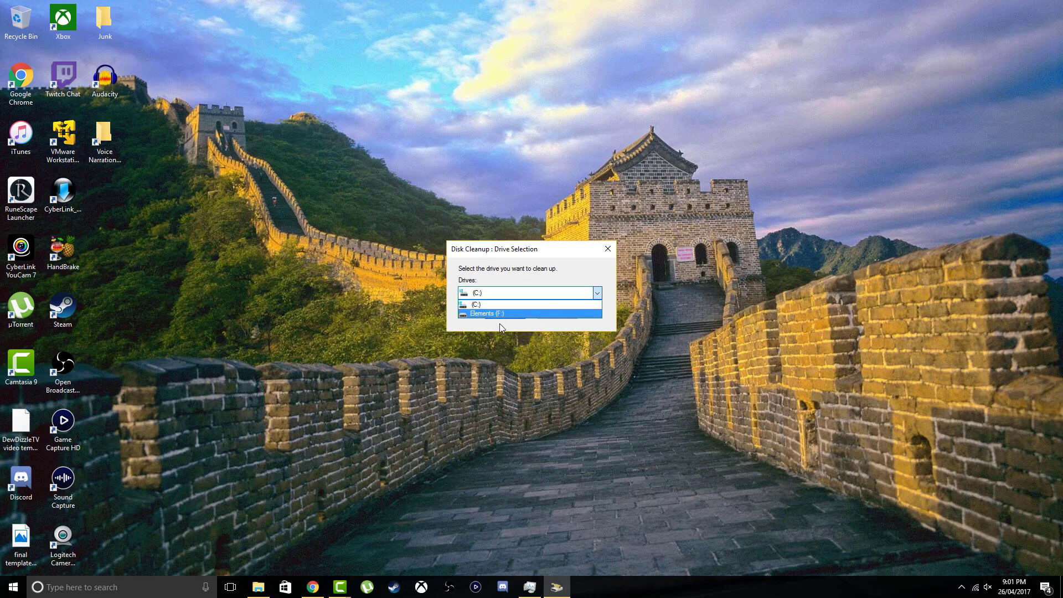
{"action": "left_click", "coordinate": [475, 306]}
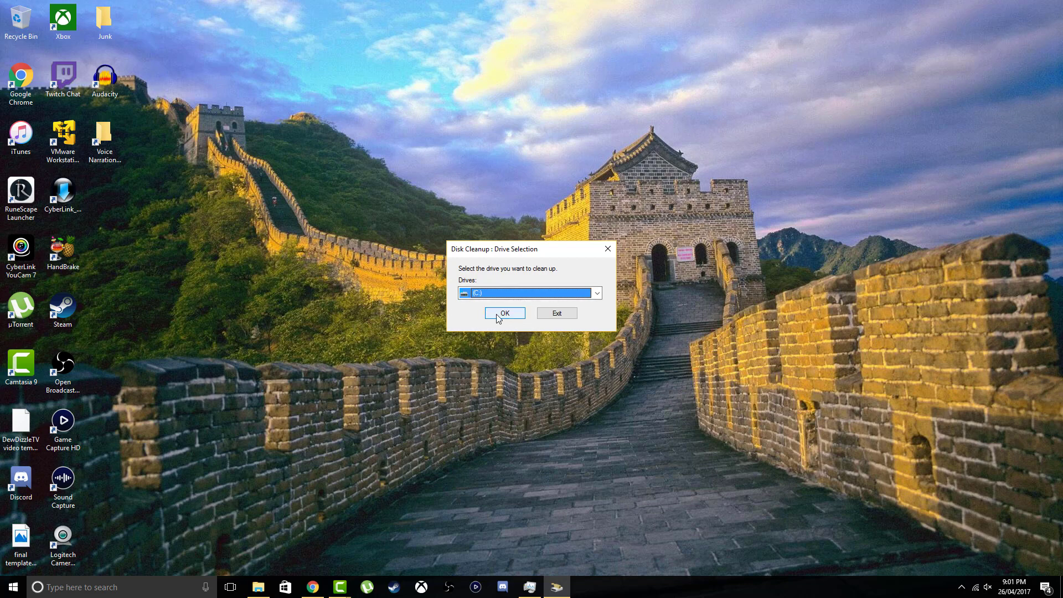
{"action": "left_click", "coordinate": [498, 315]}
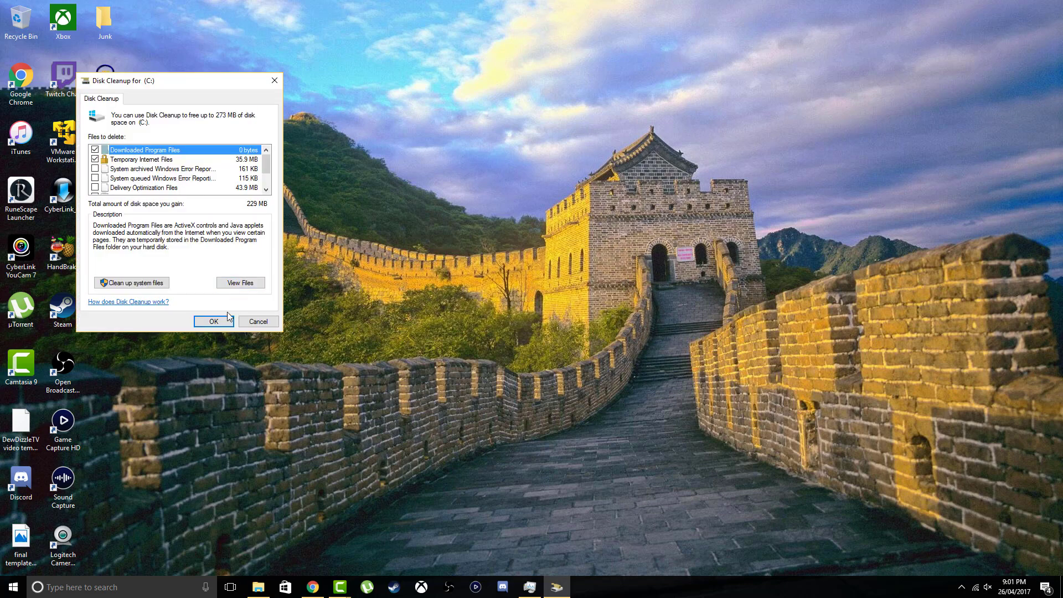
{"action": "left_click", "coordinate": [163, 283]}
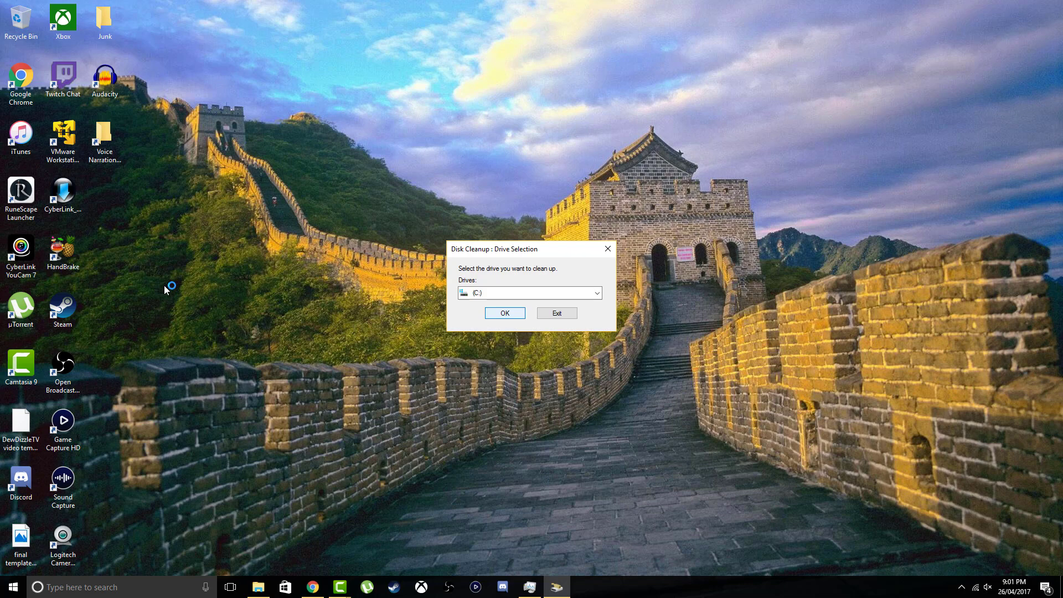
Scan (C:) for system files and permanently delete all checked files
{"action": "left_click", "coordinate": [496, 314]}
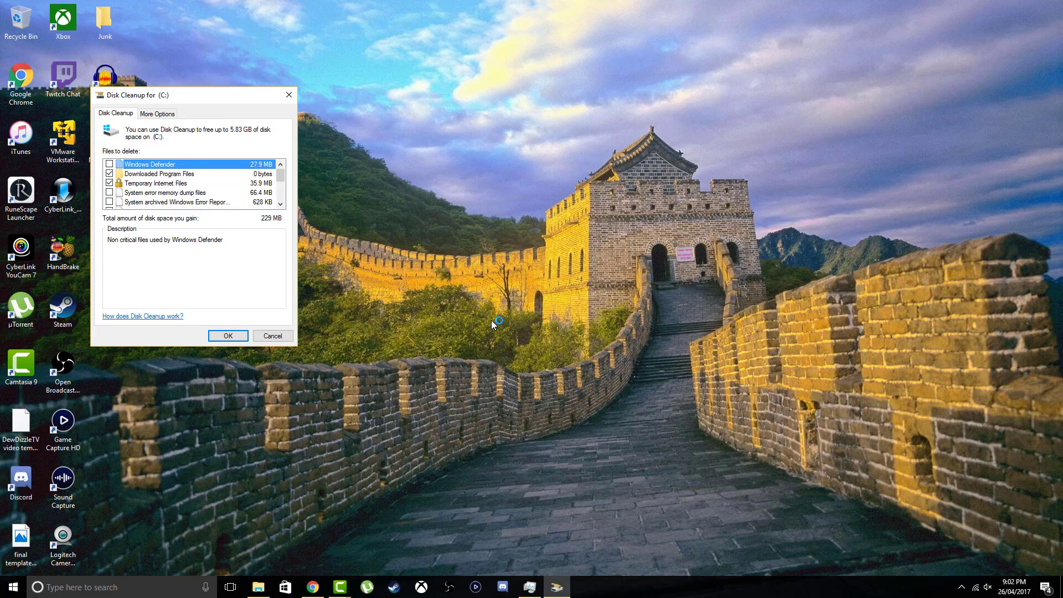
{"action": "key", "text": "Return"}
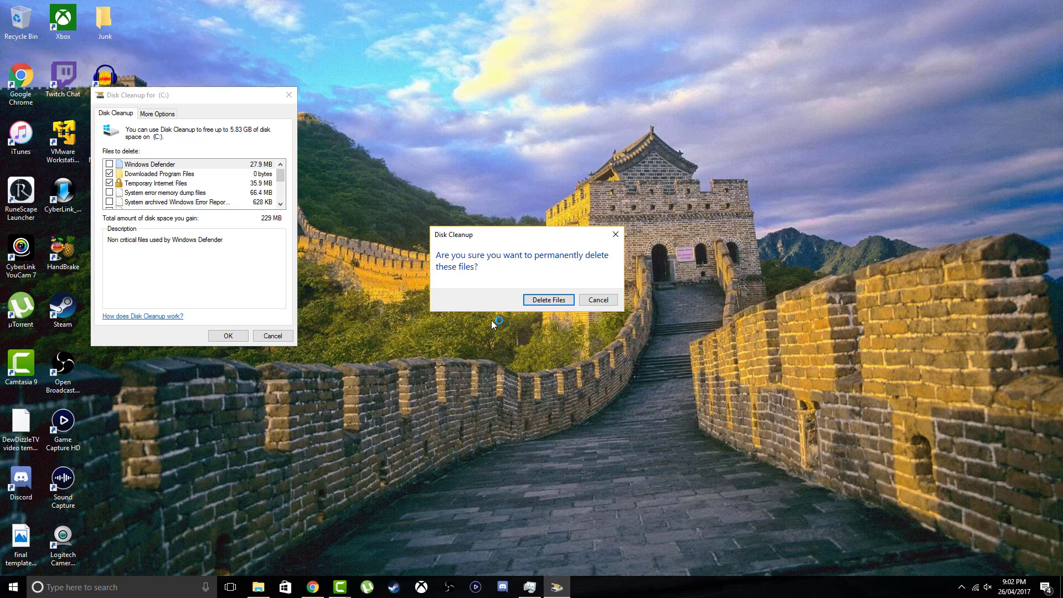
{"action": "key", "text": "Return"}
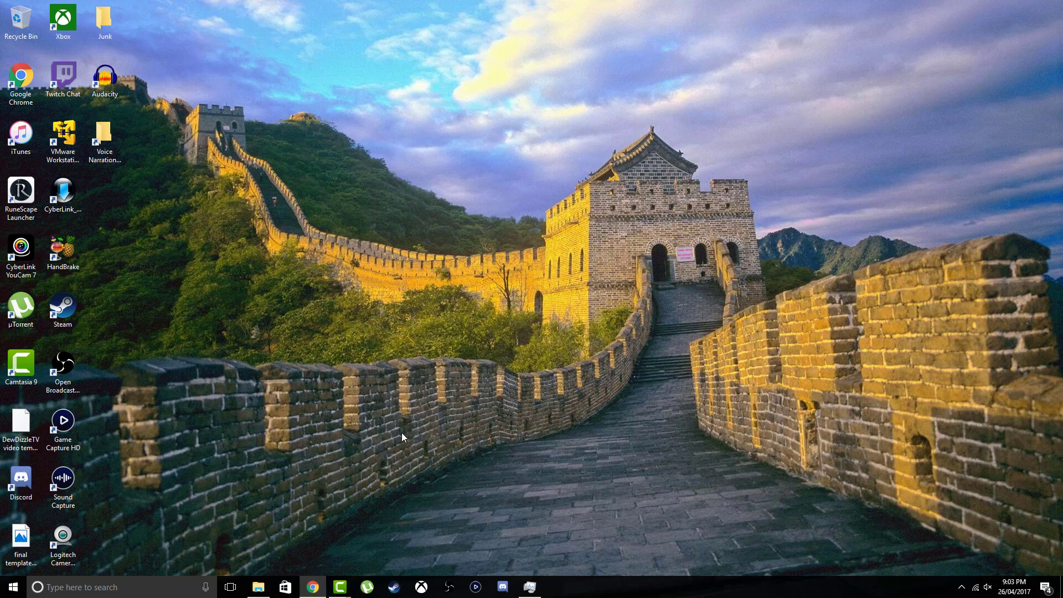
{"action": "right_click", "coordinate": [12, 590]}
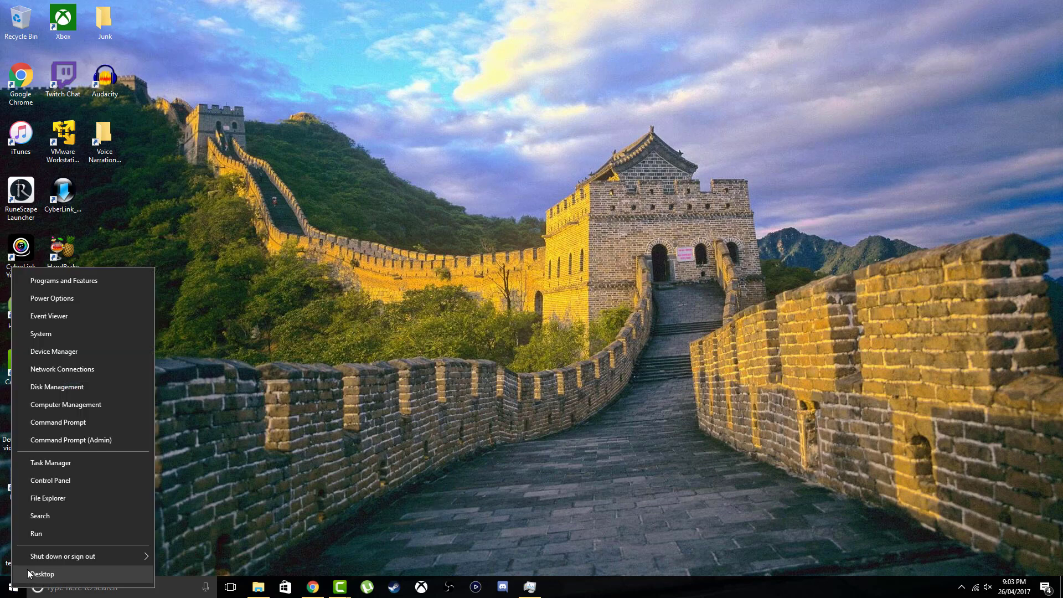
{"action": "left_click", "coordinate": [43, 481]}
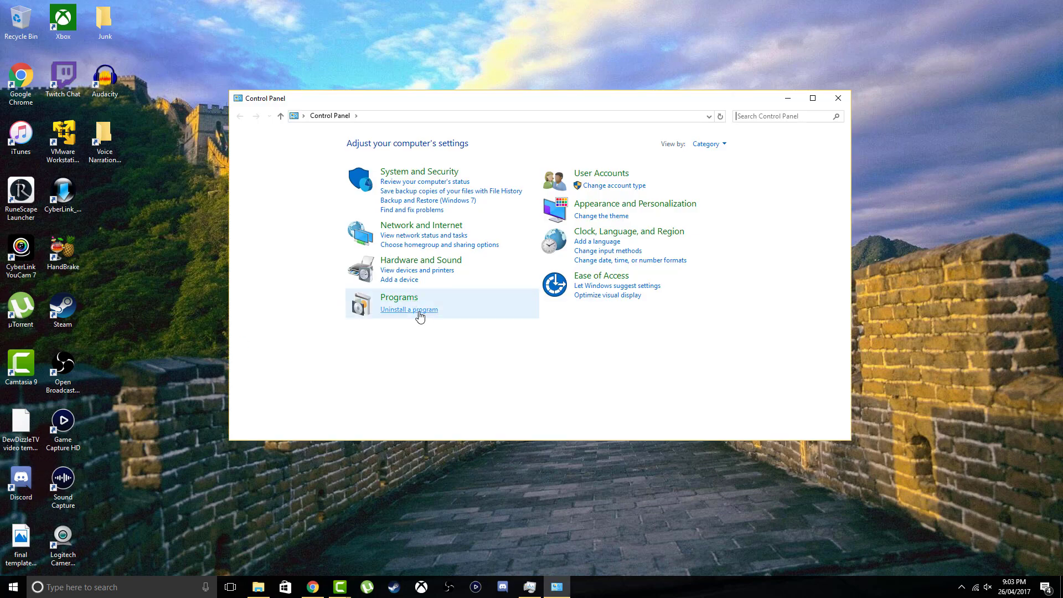
{"action": "left_click", "coordinate": [398, 310]}
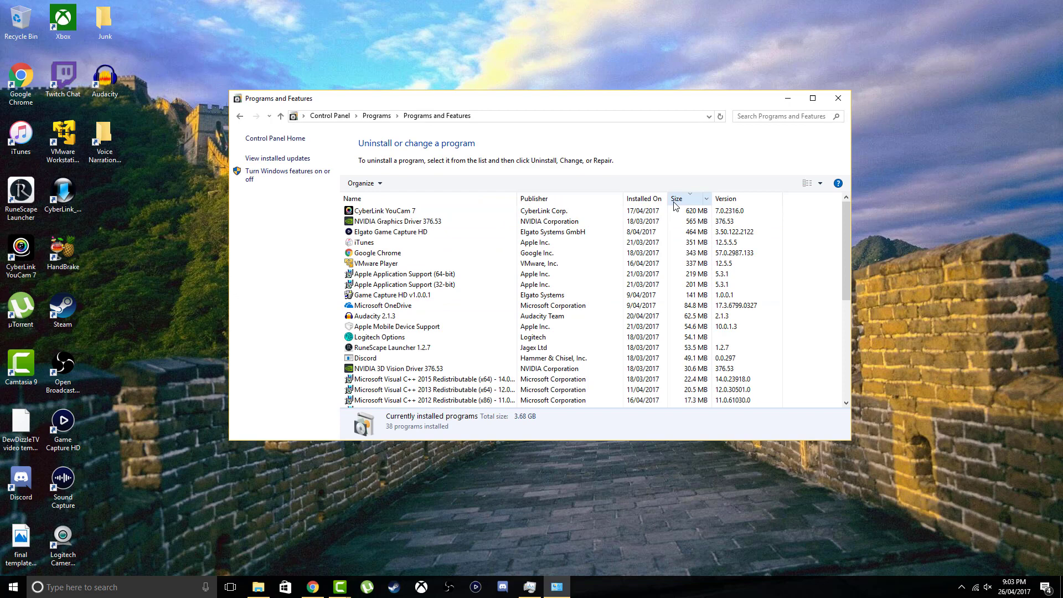
{"action": "left_click", "coordinate": [690, 201]}
{"action": "left_click", "coordinate": [690, 202]}
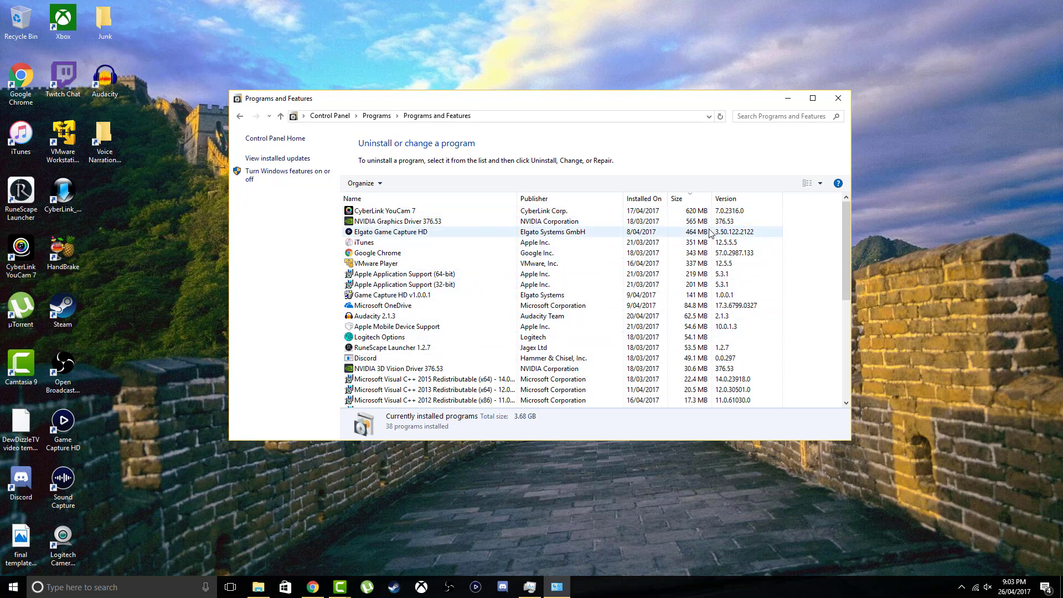
{"action": "left_click", "coordinate": [425, 215]}
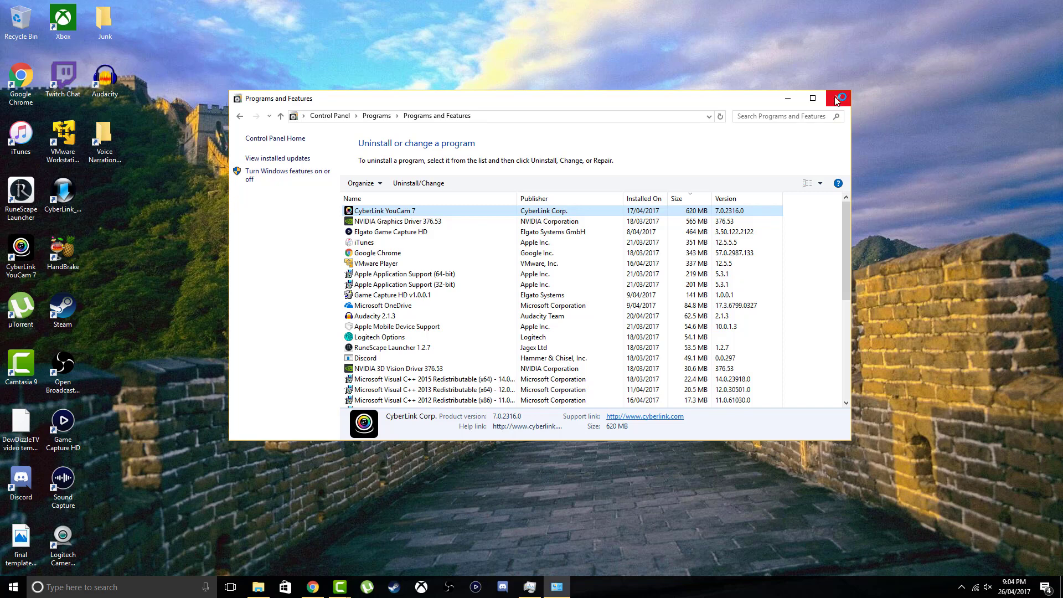
{"action": "left_click", "coordinate": [836, 97]}
Find 'onedrive' in search and install OneDrive from its Microsoft Store page
{"action": "left_click", "coordinate": [122, 587]}
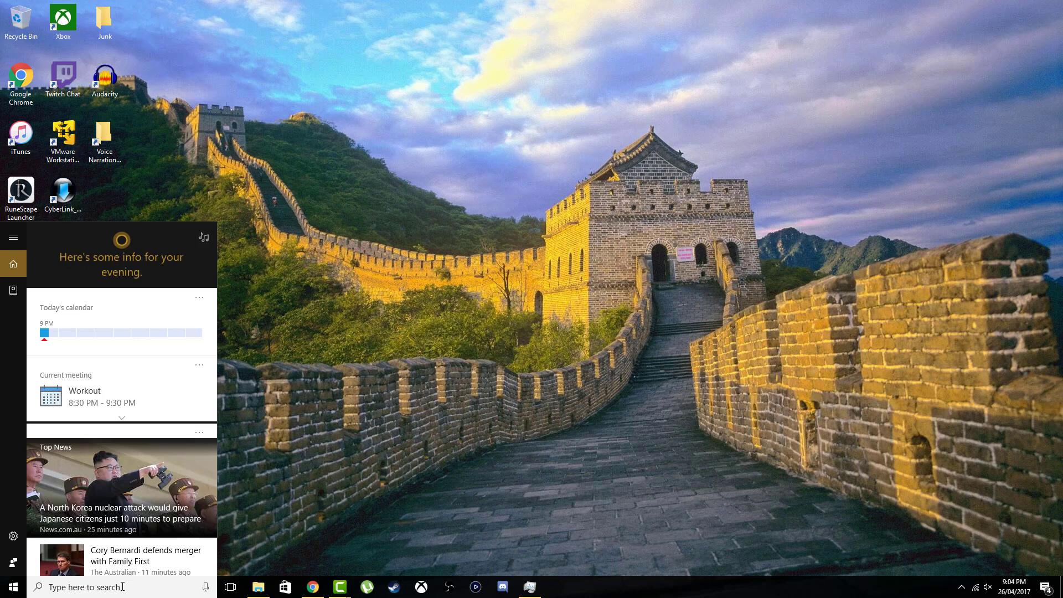
{"action": "type", "text": "oned"}
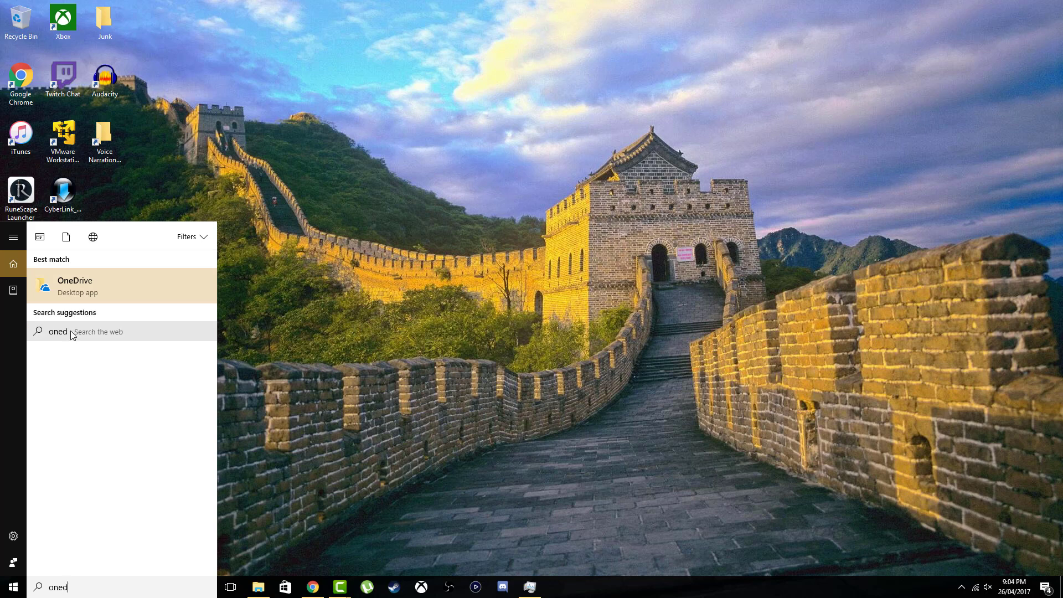
{"action": "type", "text": "rive"}
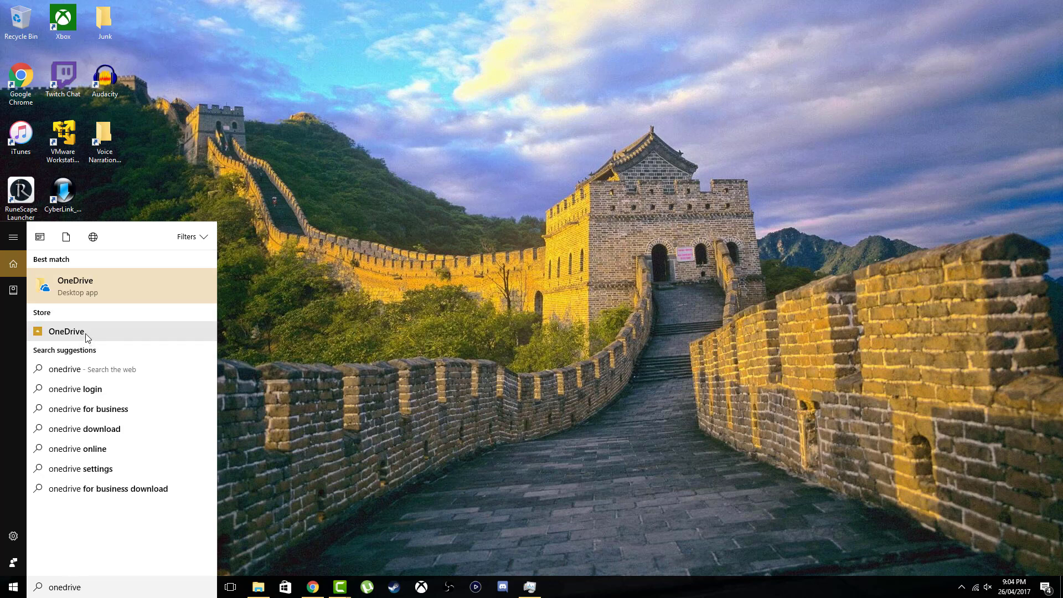
{"action": "left_click", "coordinate": [85, 334]}
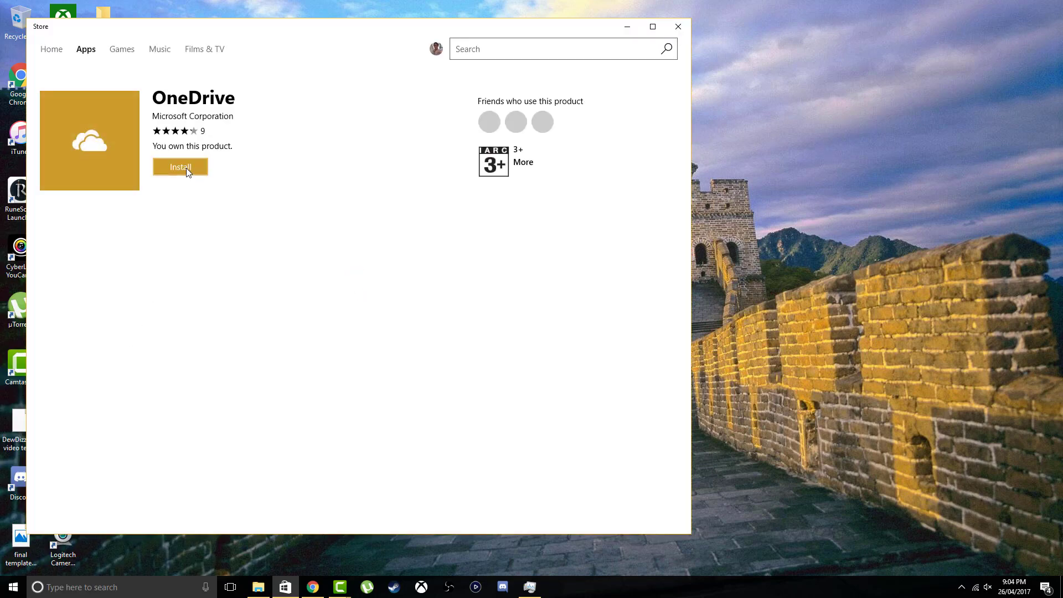
{"action": "left_click", "coordinate": [186, 168]}
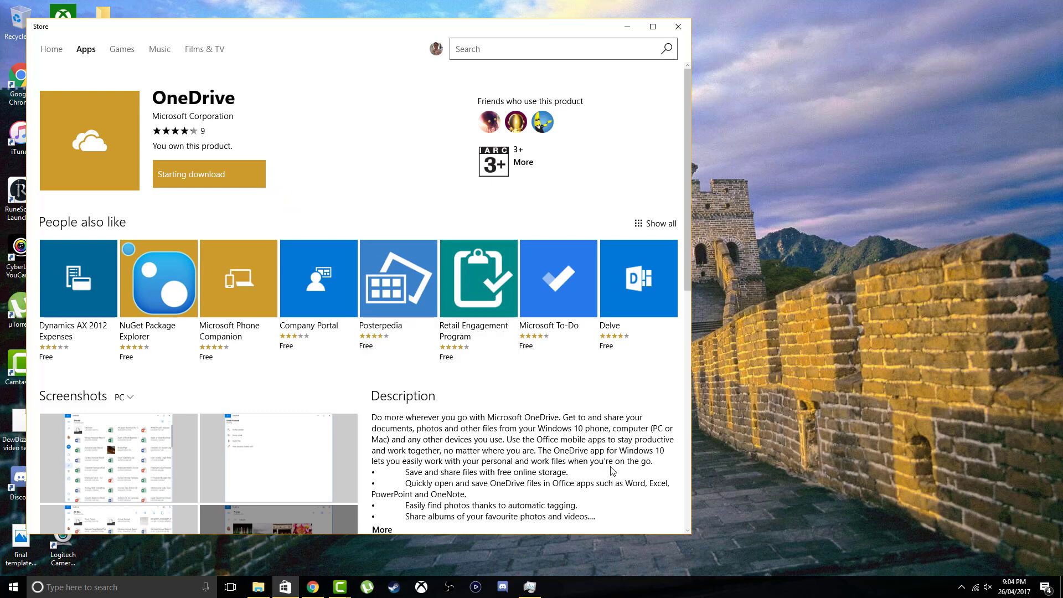
{"action": "scroll", "coordinate": [613, 459], "scroll_direction": "down", "scroll_amount": 3}
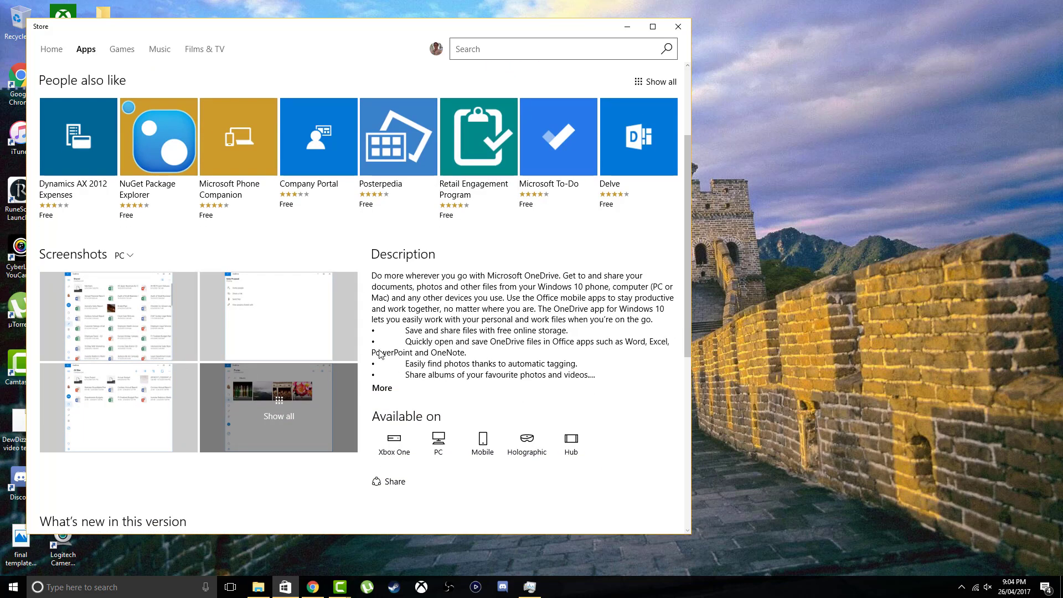
{"action": "scroll", "coordinate": [490, 357], "scroll_direction": "down", "scroll_amount": 5}
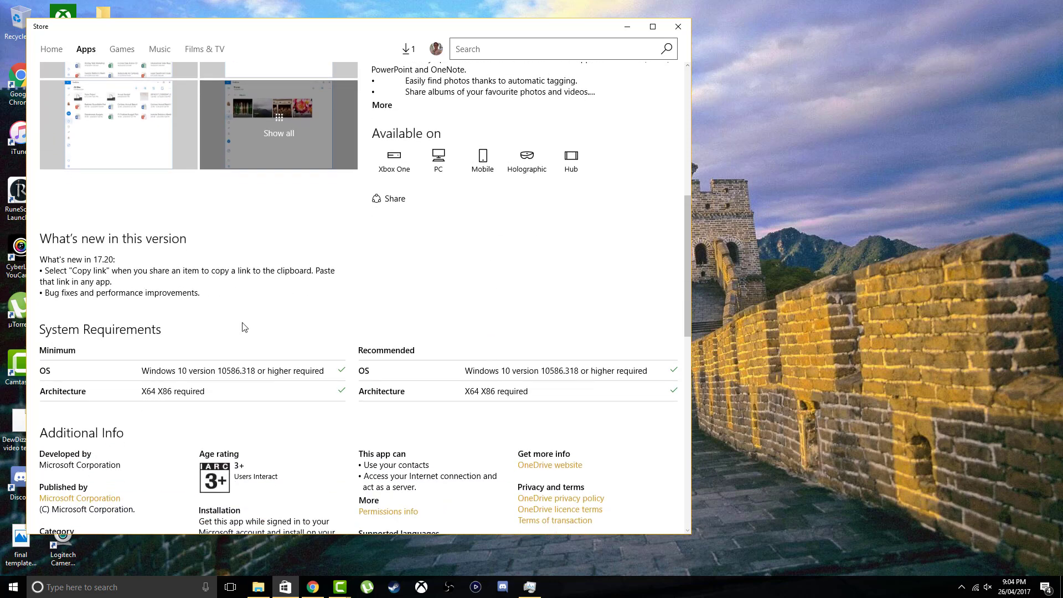
{"action": "scroll", "coordinate": [127, 316], "scroll_direction": "down", "scroll_amount": 3}
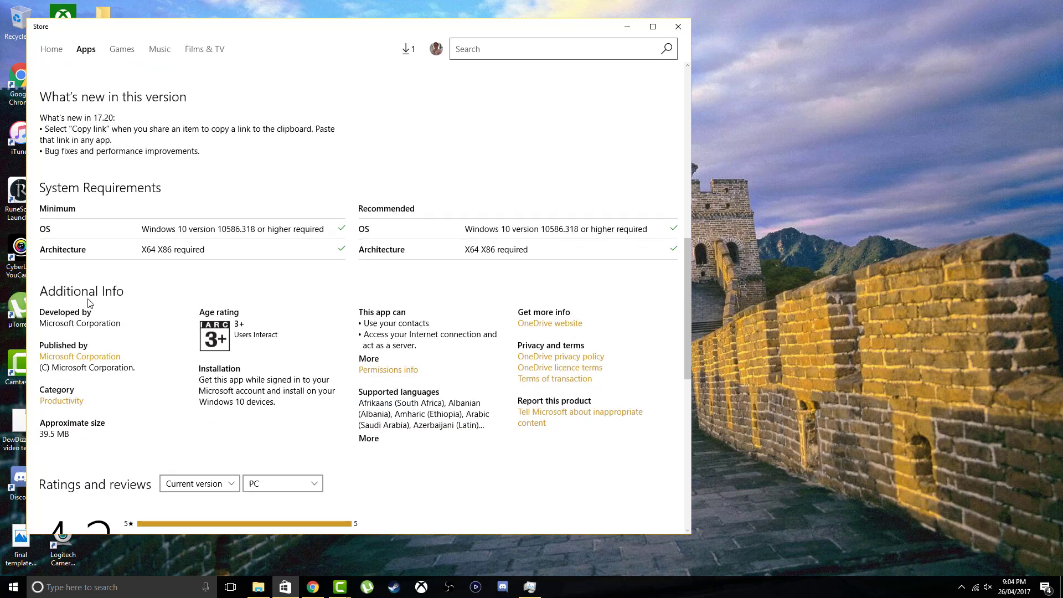
{"action": "scroll", "coordinate": [377, 416], "scroll_direction": "up", "scroll_amount": 12}
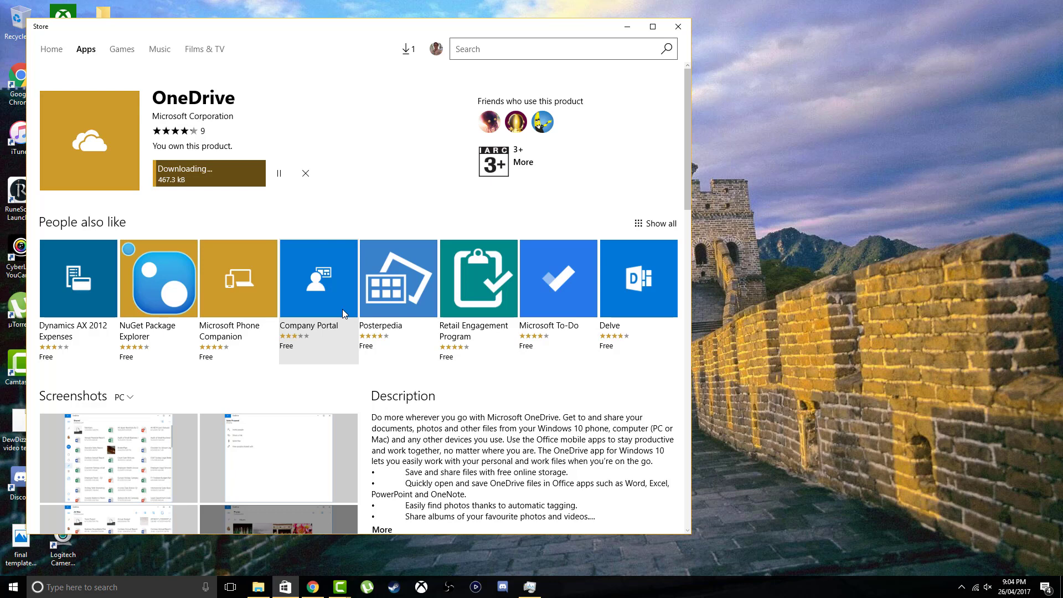
{"action": "scroll", "coordinate": [422, 339], "scroll_direction": "down", "scroll_amount": 3}
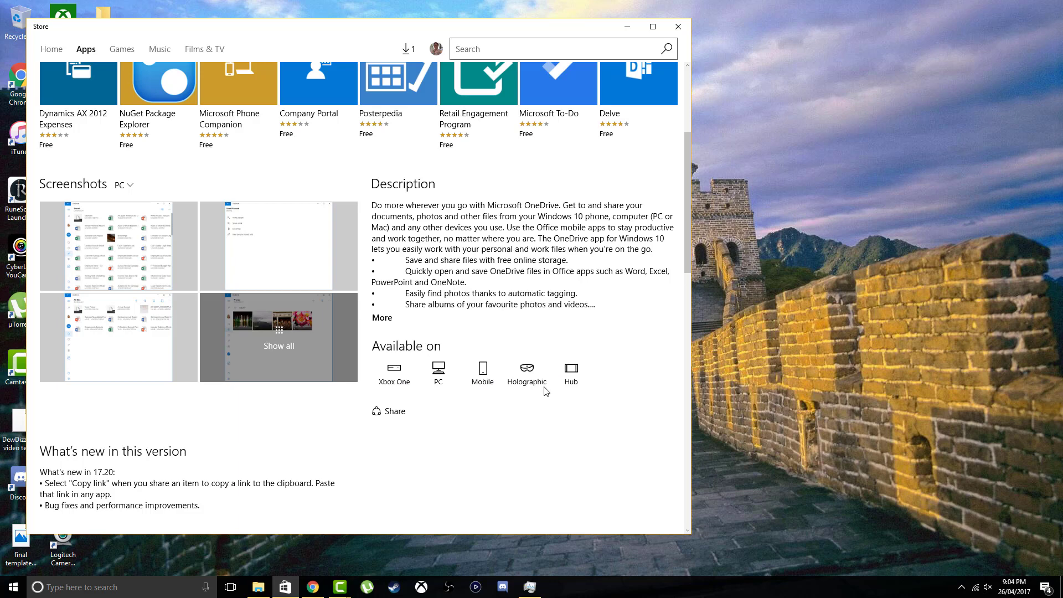
{"action": "scroll", "coordinate": [382, 409], "scroll_direction": "up", "scroll_amount": 4}
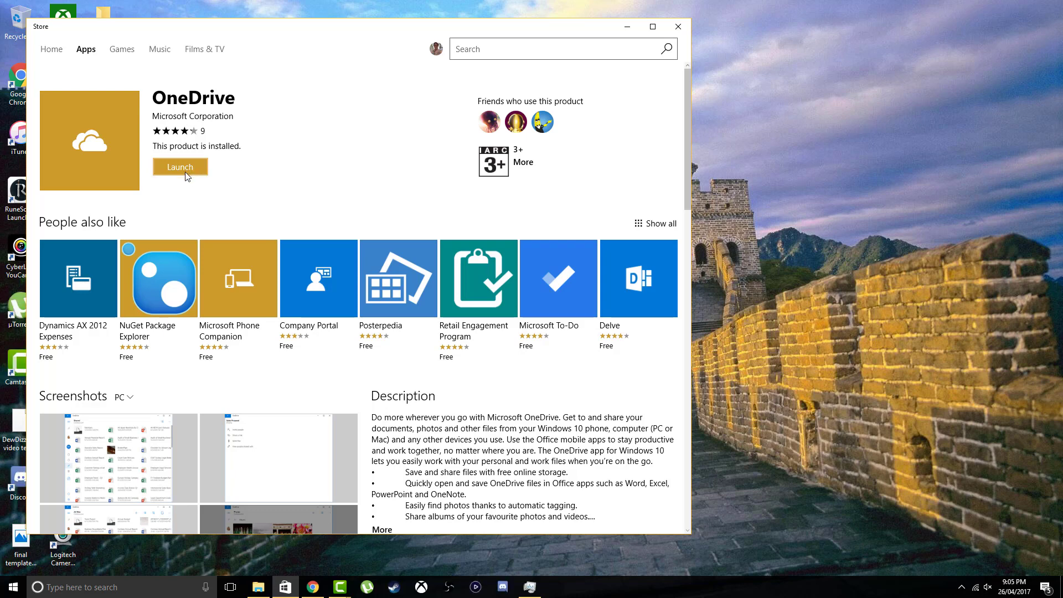
Launch OneDrive and step through the intro pages to the All files view
{"action": "left_click", "coordinate": [187, 167]}
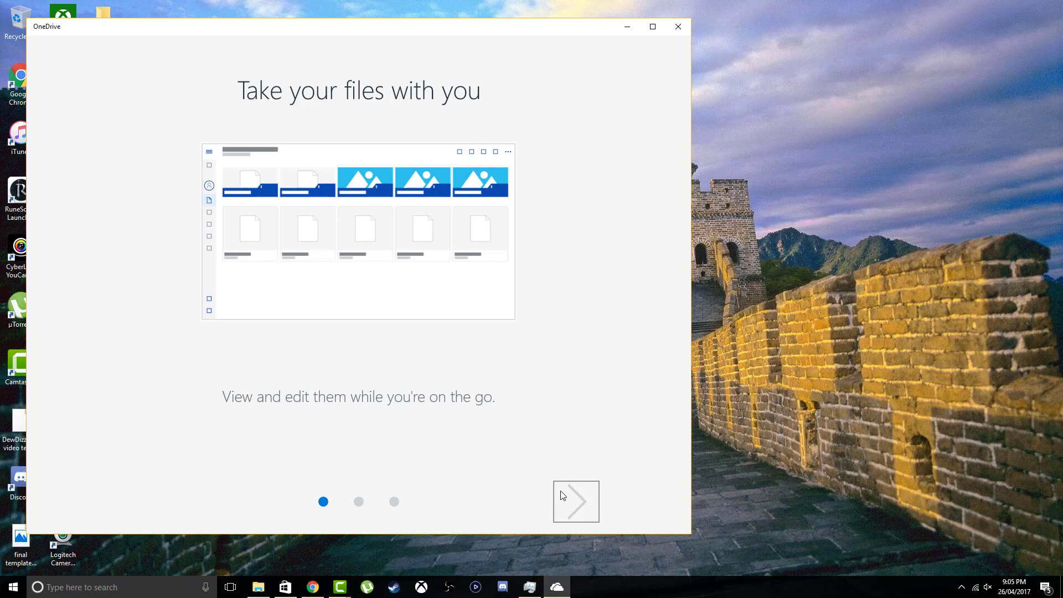
{"action": "left_click", "coordinate": [573, 502]}
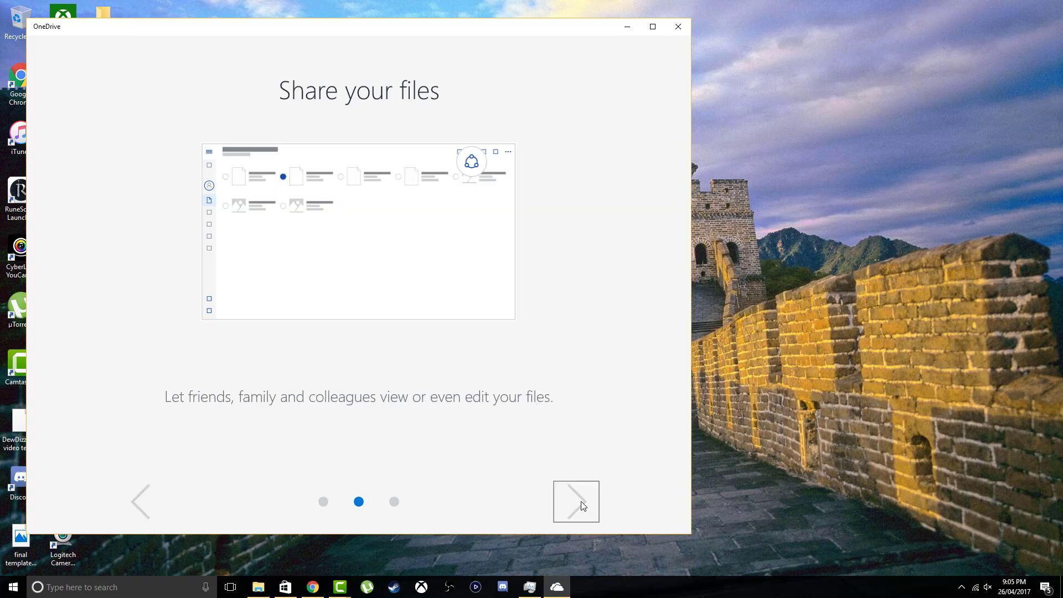
{"action": "left_click", "coordinate": [571, 498]}
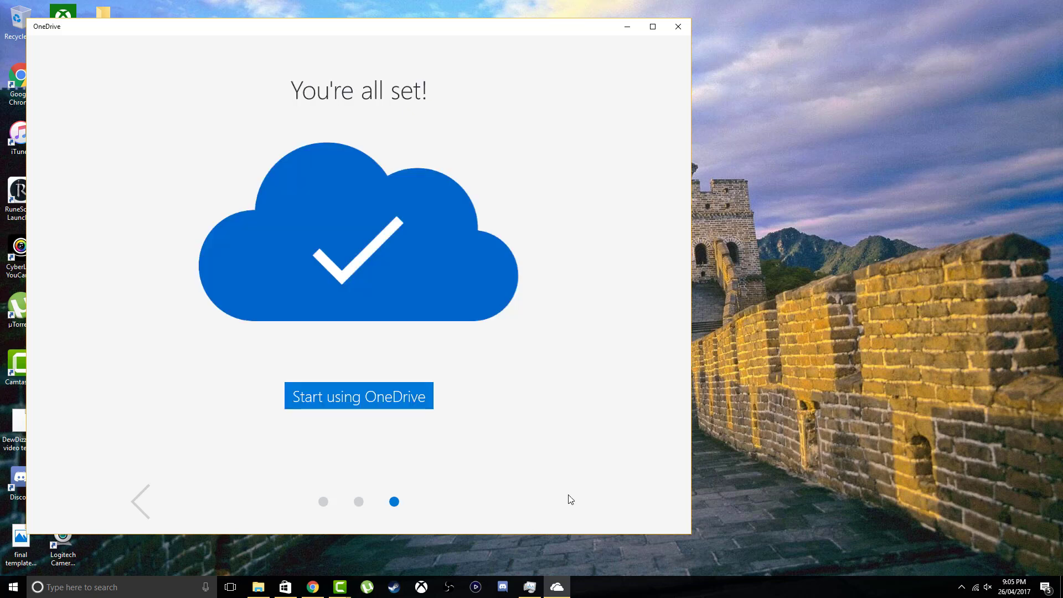
{"action": "left_click", "coordinate": [311, 398]}
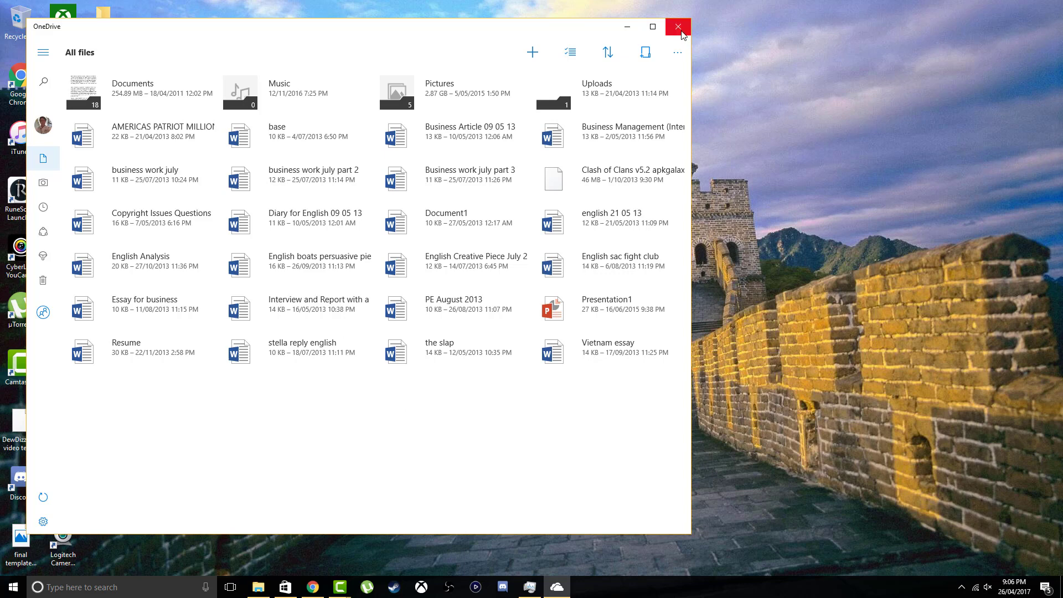
Close the OneDrive app and the Microsoft Store window
{"action": "left_click", "coordinate": [681, 34]}
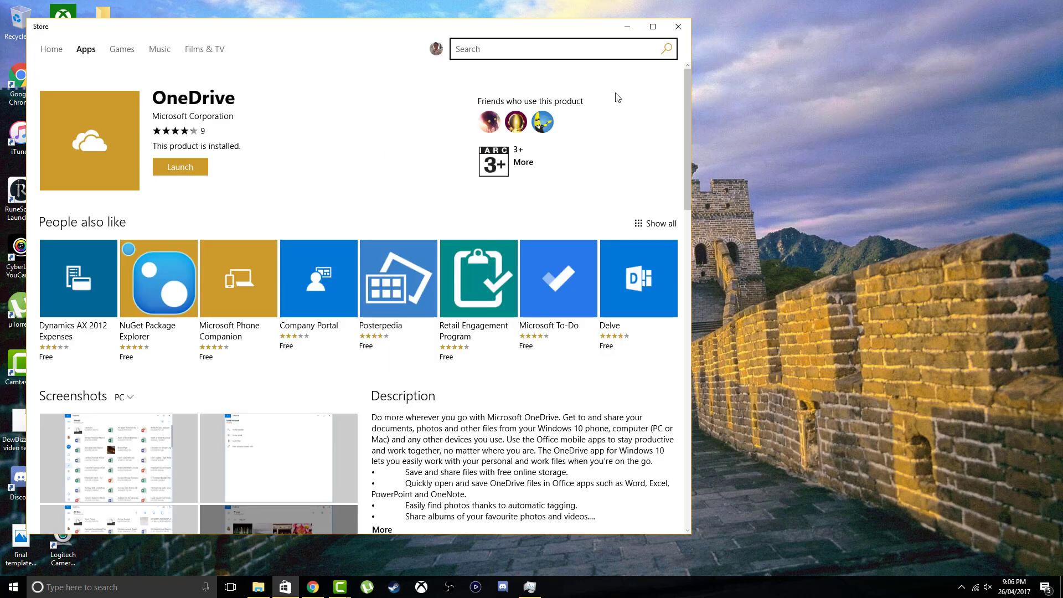
{"action": "left_click", "coordinate": [679, 32]}
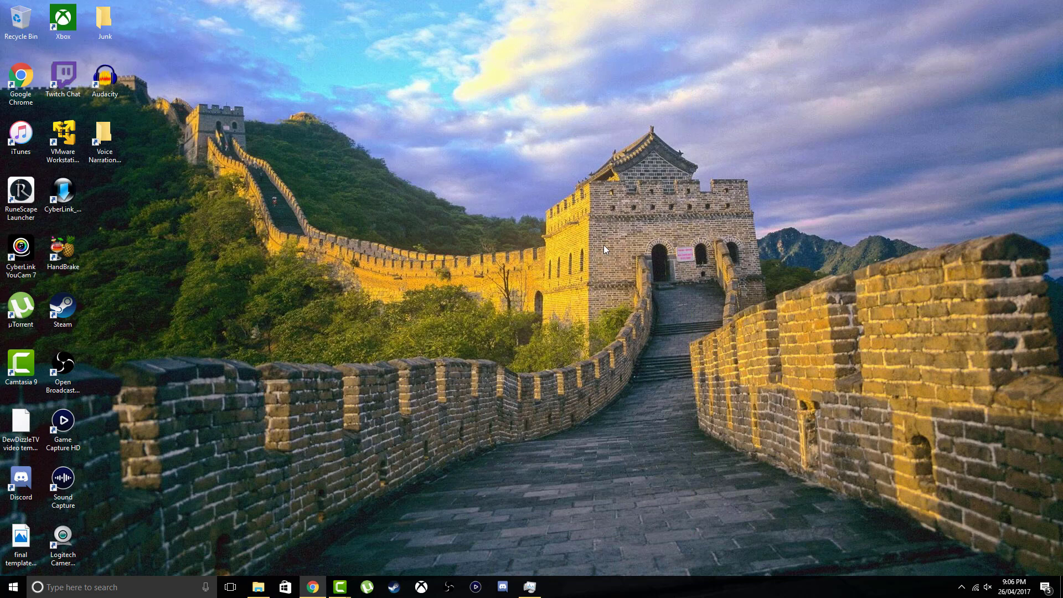